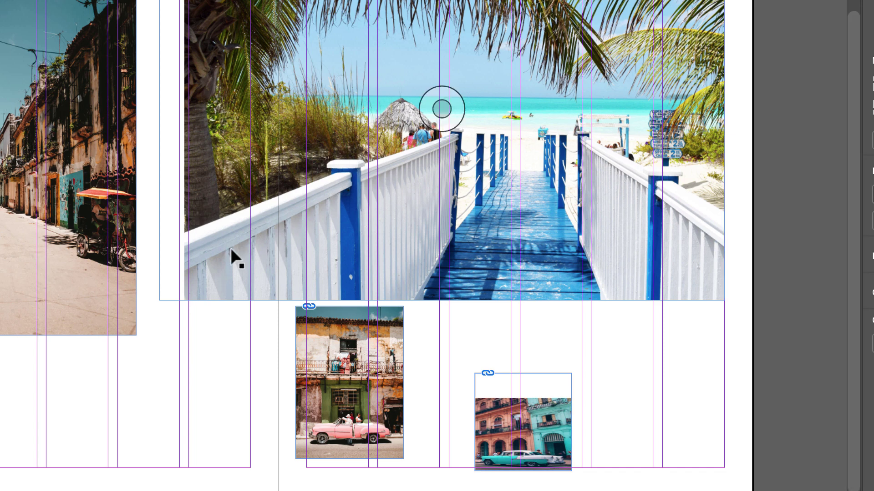
- Select the beach photo's frame and its content in turn, then move the frame with its image slightly down the page
{"action": "left_click", "coordinate": [157, 145]}
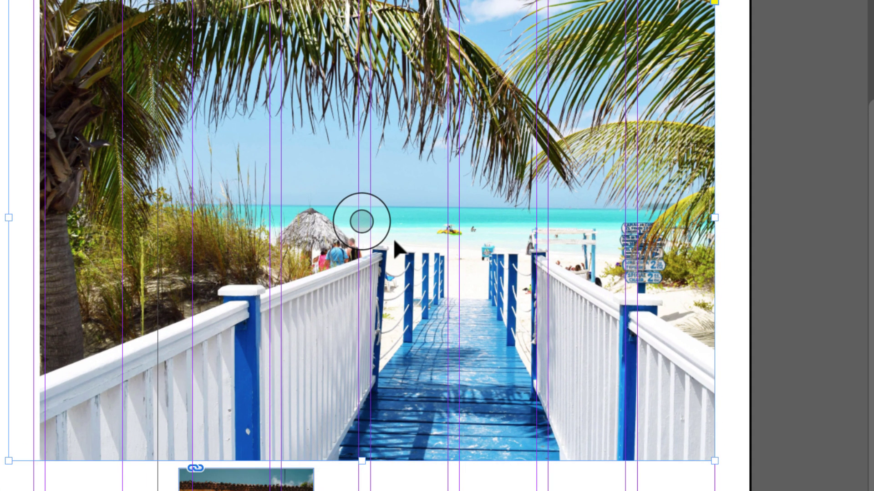
{"action": "left_click", "coordinate": [362, 222]}
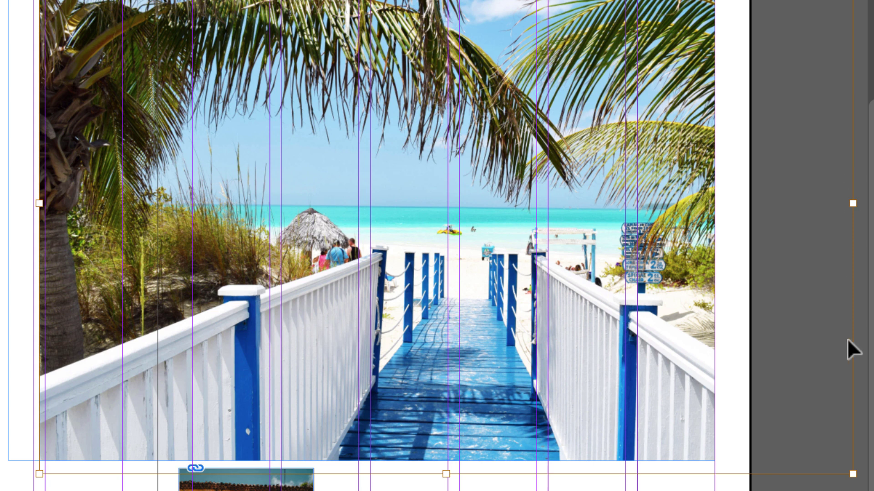
{"action": "left_click", "coordinate": [804, 389]}
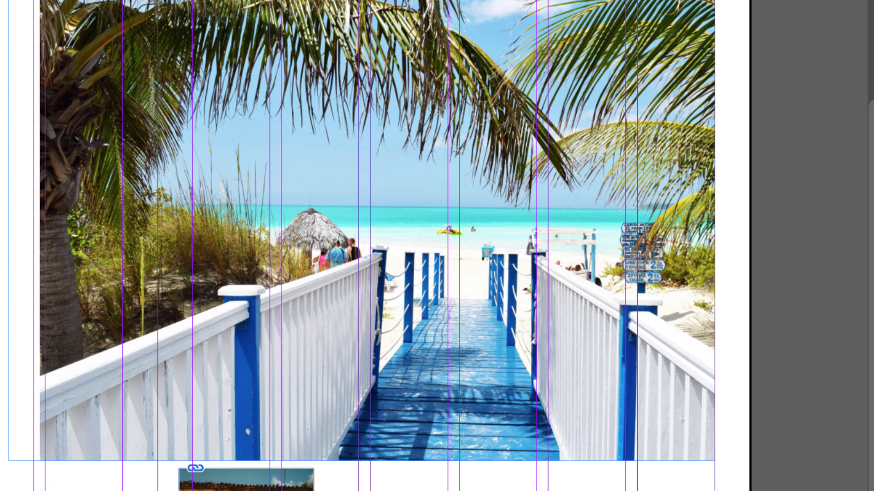
{"action": "left_click", "coordinate": [672, 437]}
{"action": "left_click_drag", "start_coordinate": [672, 433], "coordinate": [679, 454]}
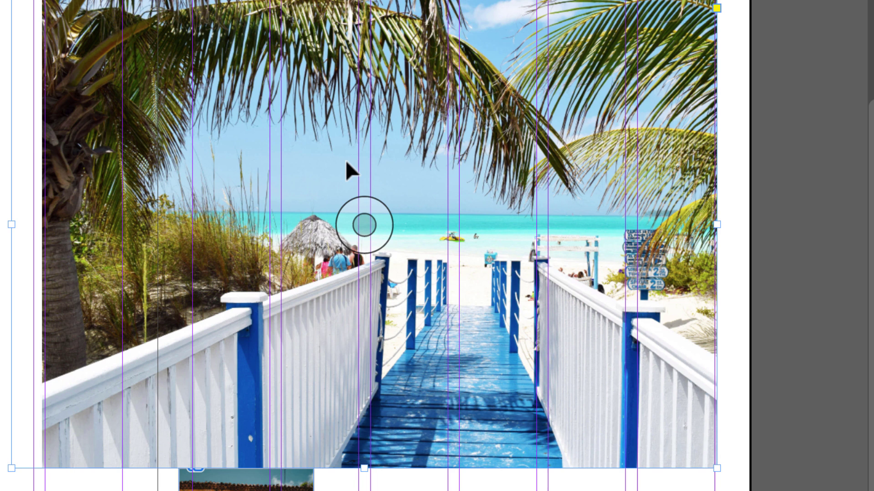
- Scale the beach image proportionally inside its frame to about 58p0.6 by 38p8.4, keeping the frame size
{"action": "left_click", "coordinate": [364, 227]}
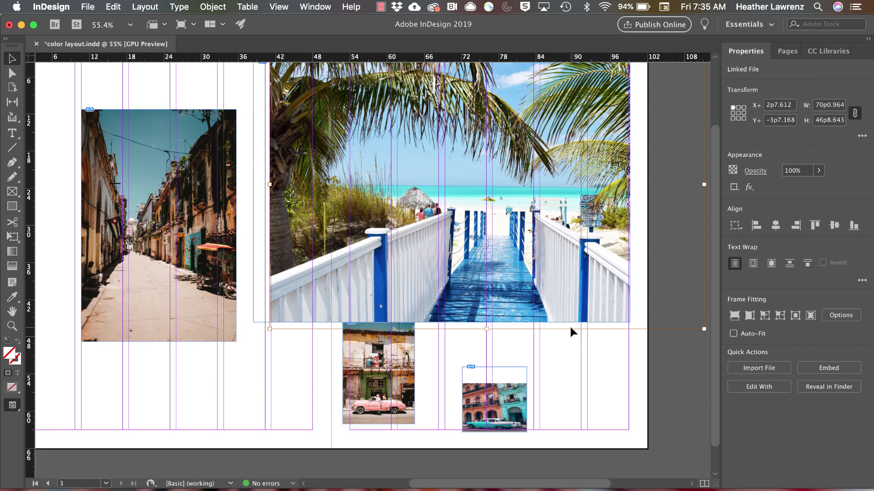
{"action": "left_click_drag", "start_coordinate": [679, 328], "coordinate": [598, 279]}
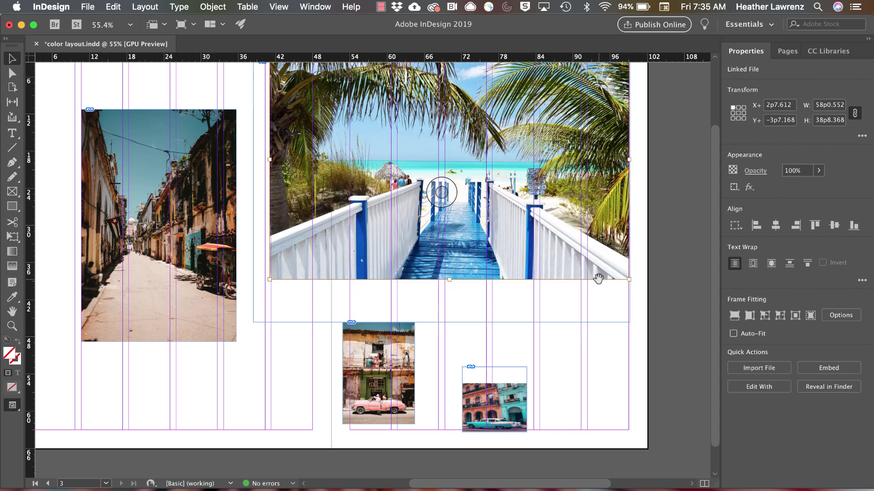
- Crop the beach photo's frame to about 57p10.8 by 34p7.2, then scale frame and image down together to the page margin guide
{"action": "left_click", "coordinate": [290, 321]}
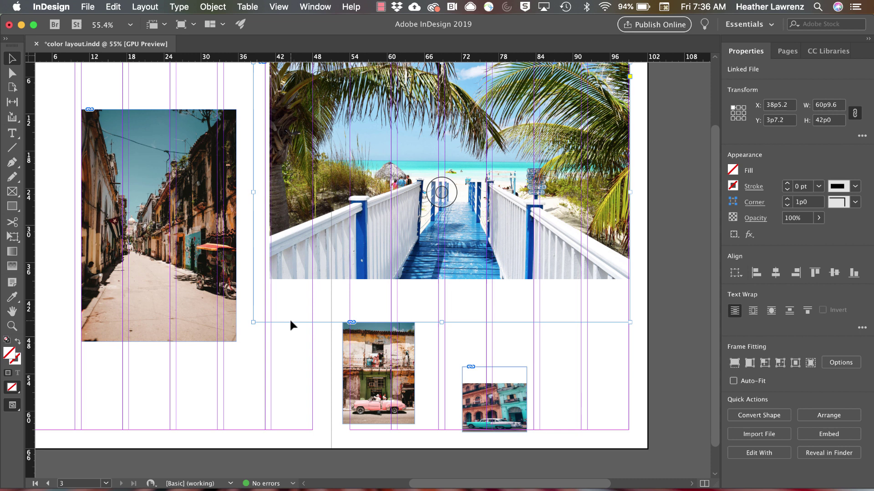
{"action": "left_click_drag", "start_coordinate": [254, 322], "coordinate": [273, 277]}
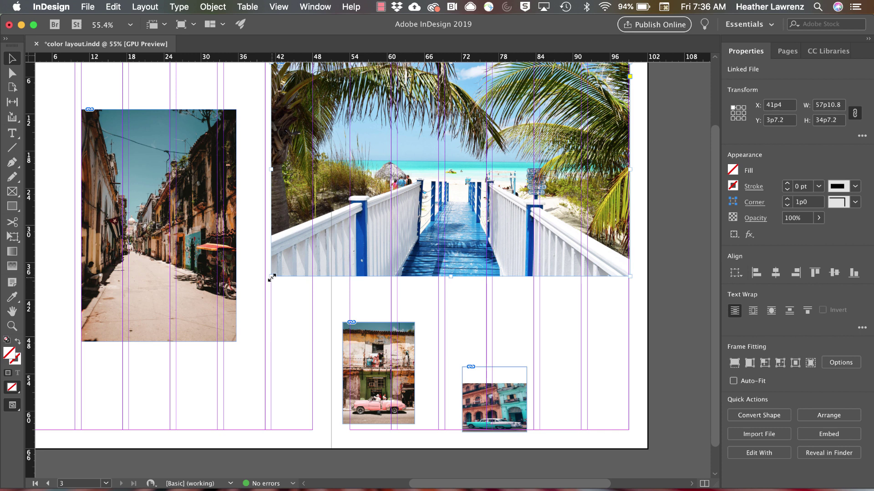
{"action": "left_click_drag", "start_coordinate": [272, 277], "coordinate": [313, 251]}
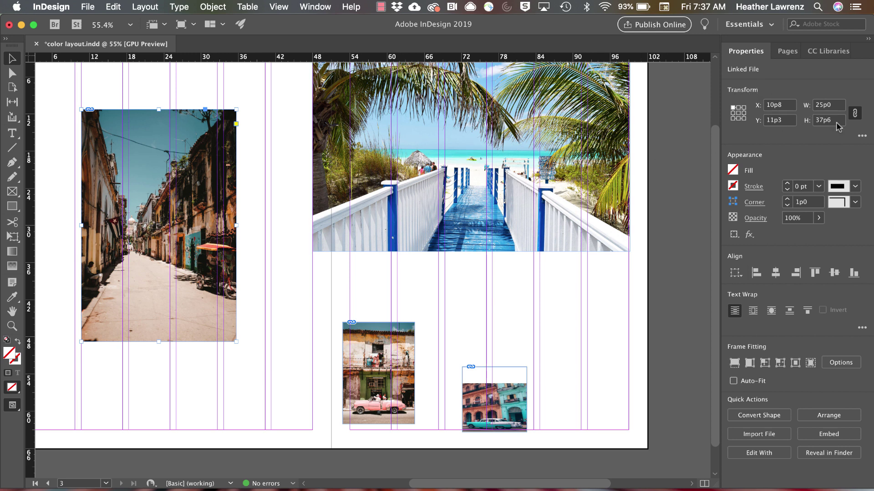
- Show the additional transform options and scale the street photo with its frame to 50%
{"action": "left_click", "coordinate": [861, 136]}
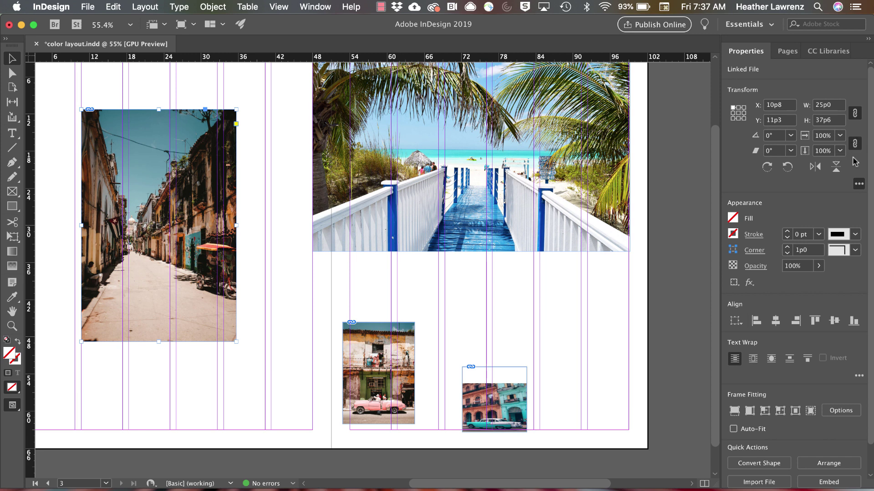
{"action": "left_click", "coordinate": [827, 136]}
{"action": "type", "text": "50"}
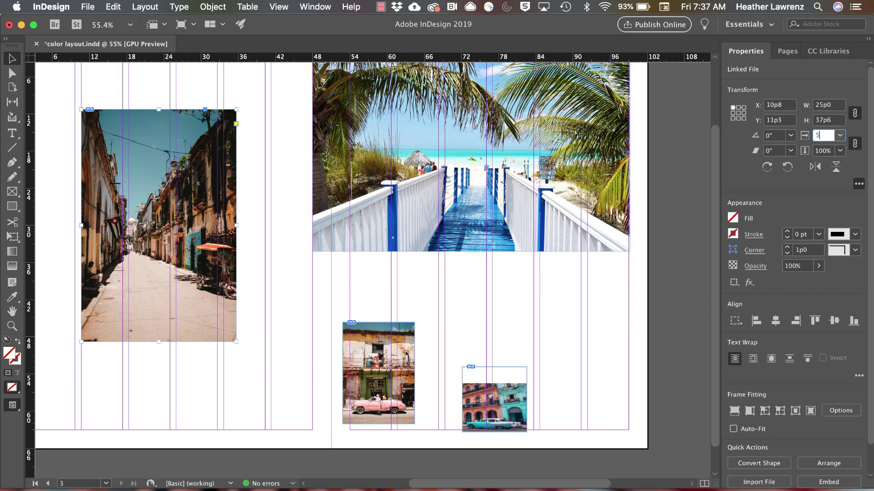
{"action": "key", "text": "Return"}
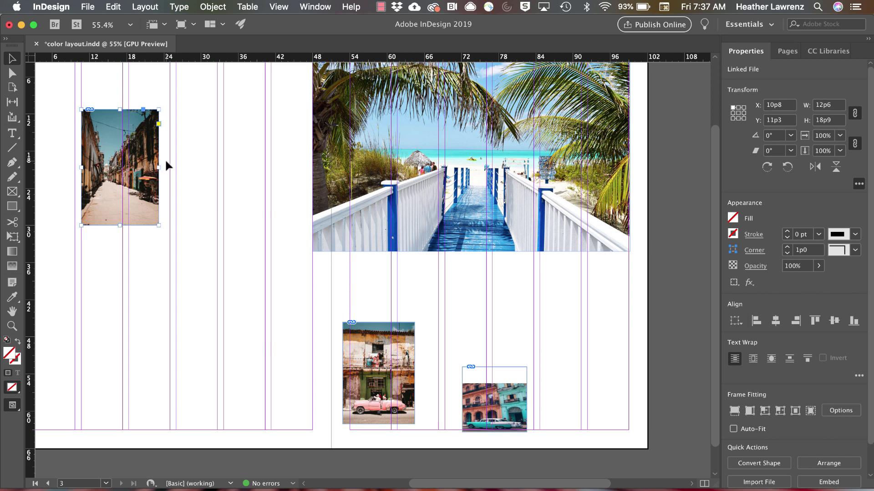
- Check the pink car photo's content against its frame, then extend the frame's upper edge to show more of the image
{"action": "left_click", "coordinate": [377, 373]}
{"action": "left_click", "coordinate": [377, 373]}
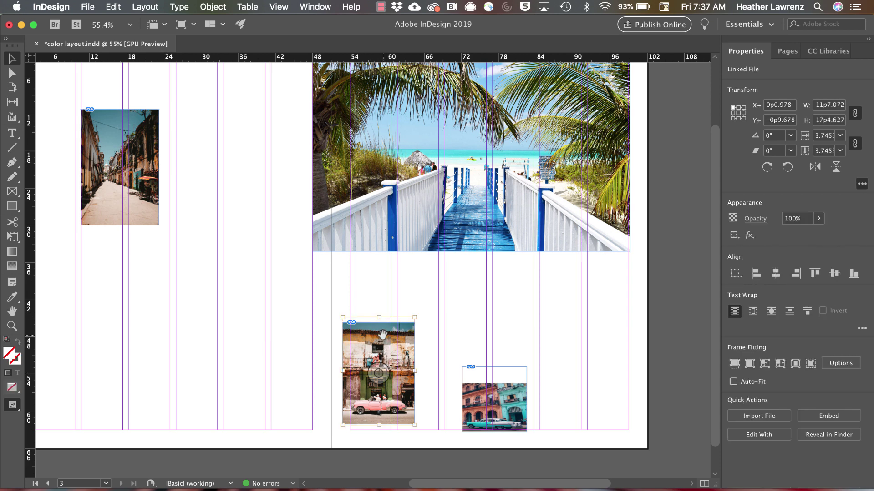
{"action": "left_click", "coordinate": [436, 318]}
{"action": "left_click", "coordinate": [394, 343]}
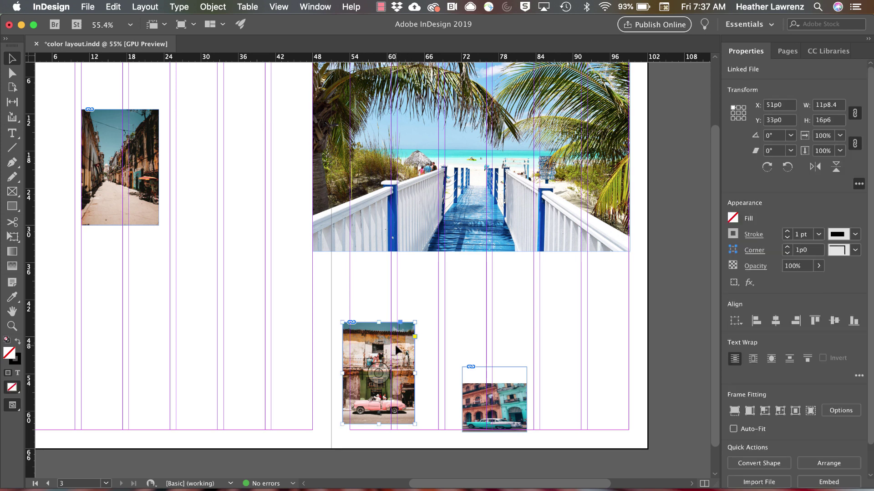
{"action": "left_click_drag", "start_coordinate": [377, 324], "coordinate": [380, 317]}
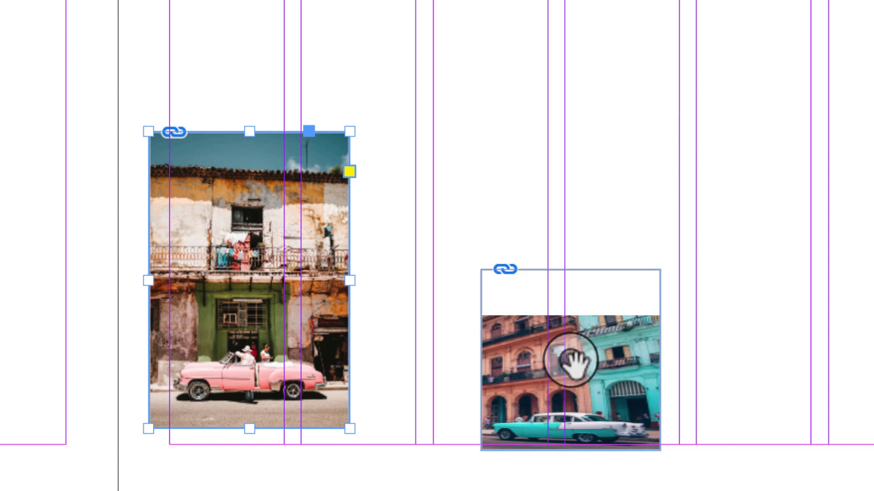
- Scale the turquoise car image to 4% both ways inside its frame and reposition it to fill the frame
{"action": "left_click", "coordinate": [575, 359]}
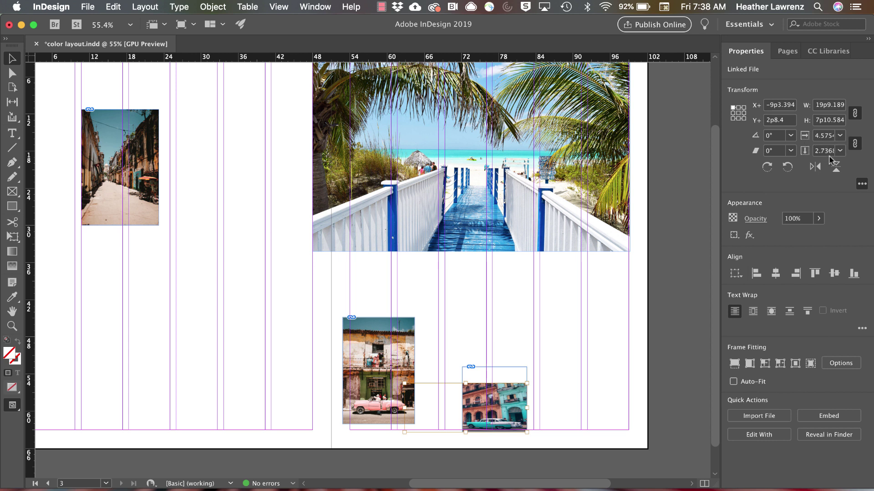
{"action": "type", "text": "4"}
{"action": "key", "text": "Return"}
{"action": "left_click_drag", "start_coordinate": [479, 403], "coordinate": [512, 375]}
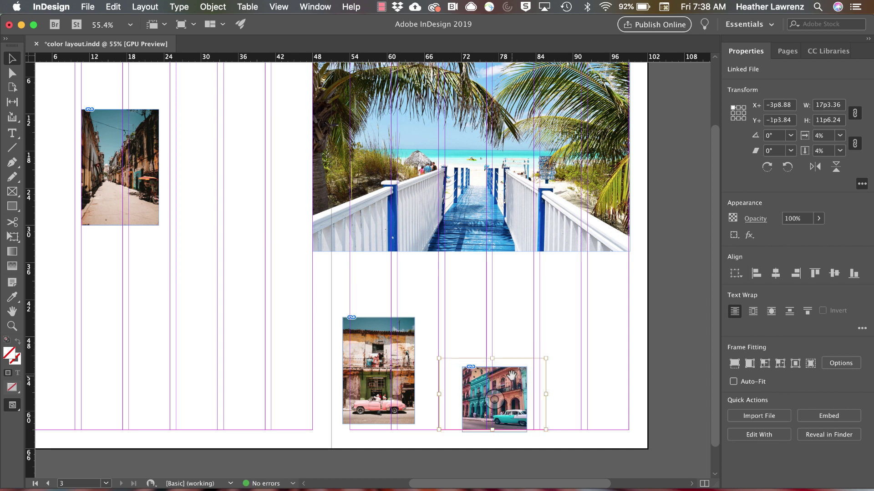
- Expand the turquoise car photo's frame to about 17p5.6 by 11p4.8 around the image, then scale both together to about 35p9.7 by 23p4.4
{"action": "left_click", "coordinate": [567, 370]}
{"action": "left_click", "coordinate": [523, 377]}
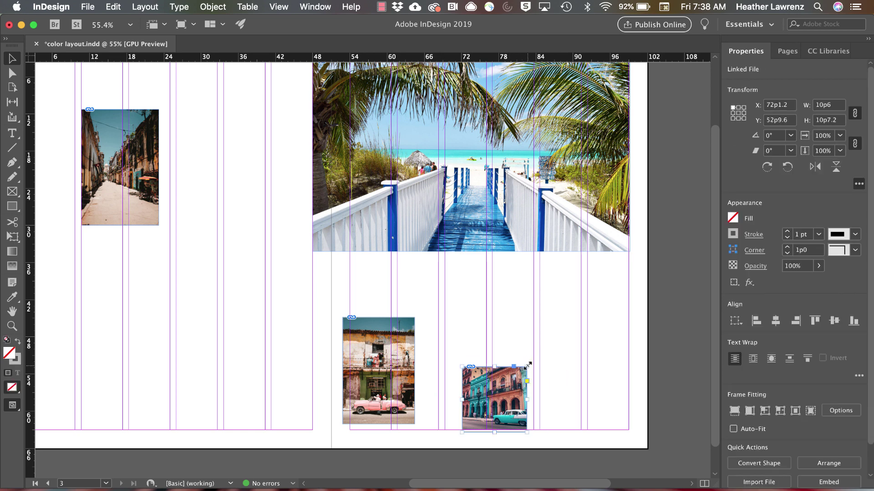
{"action": "left_click_drag", "start_coordinate": [528, 365], "coordinate": [551, 353]}
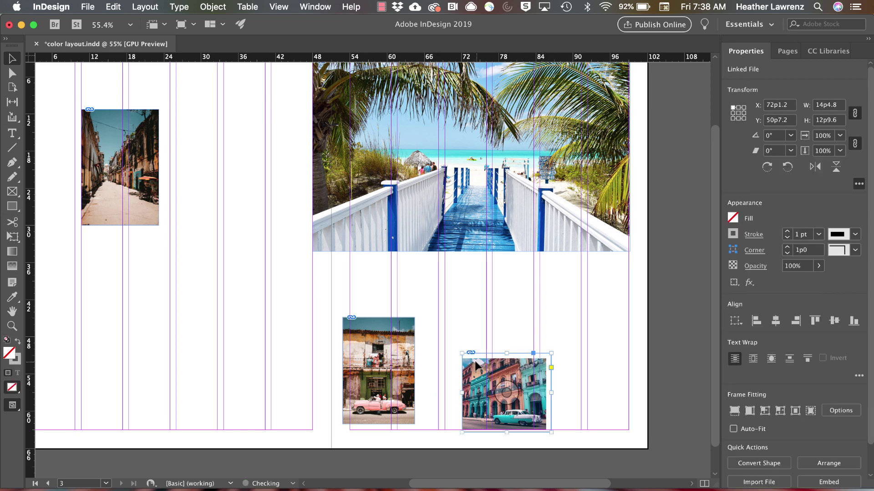
{"action": "left_click_drag", "start_coordinate": [462, 353], "coordinate": [438, 359]}
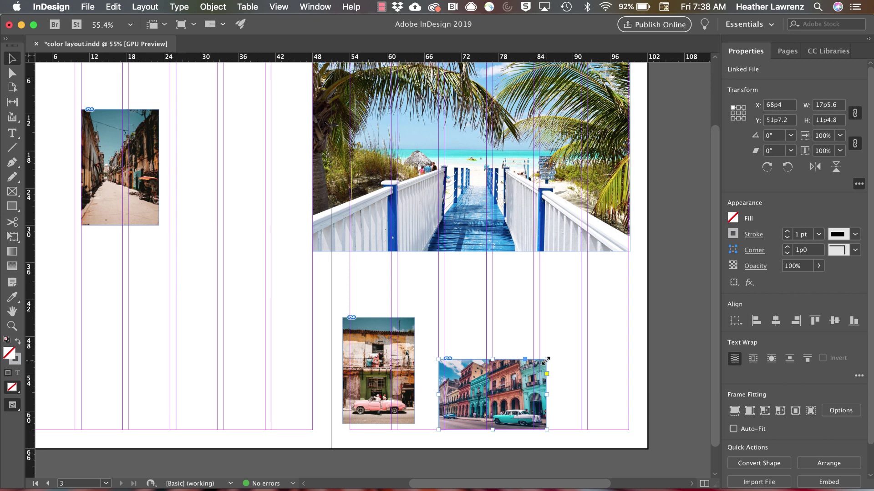
{"action": "left_click_drag", "start_coordinate": [547, 359], "coordinate": [618, 286]}
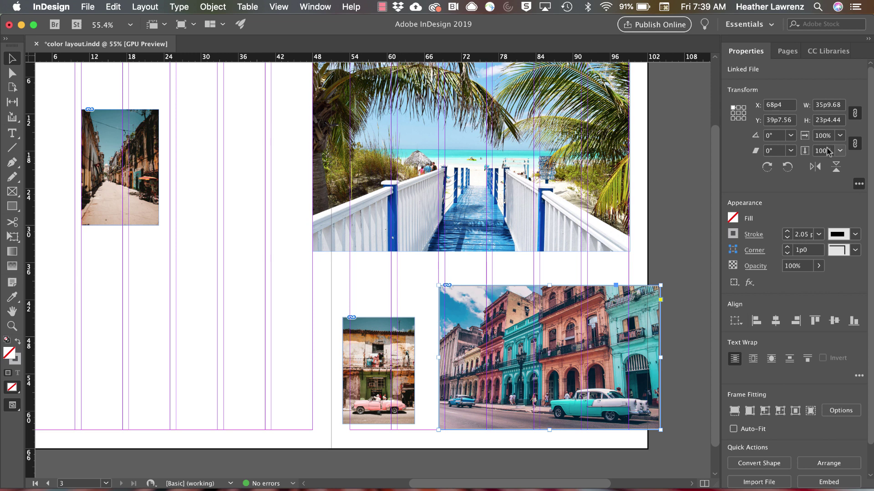
{"action": "key", "text": "super+shift+a"}
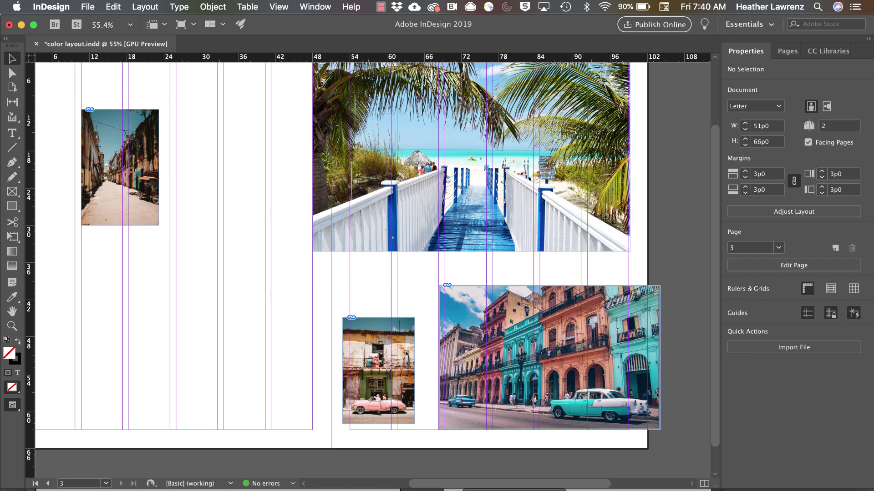
- Switch to Illustrator, copy the open-brochure ID icon group from wireframes.ai, and paste it into the InDesign layout
{"action": "key", "text": "super+Tab"}
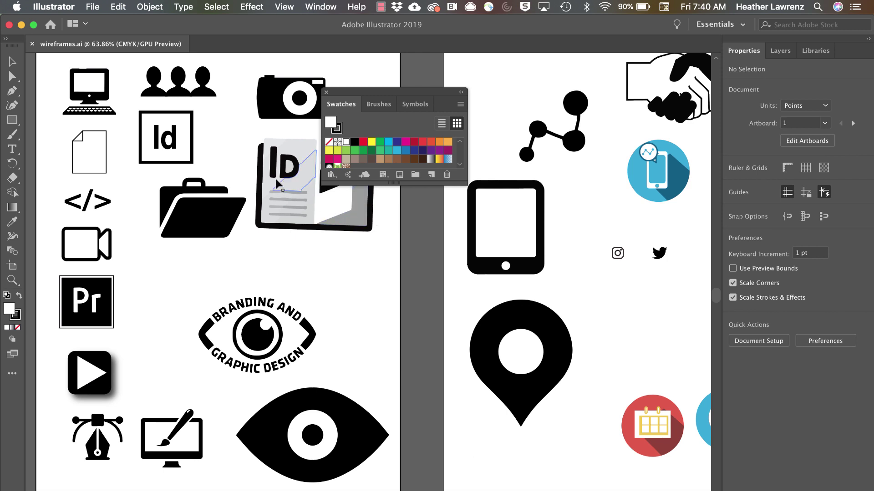
{"action": "left_click_drag", "start_coordinate": [255, 137], "coordinate": [377, 235]}
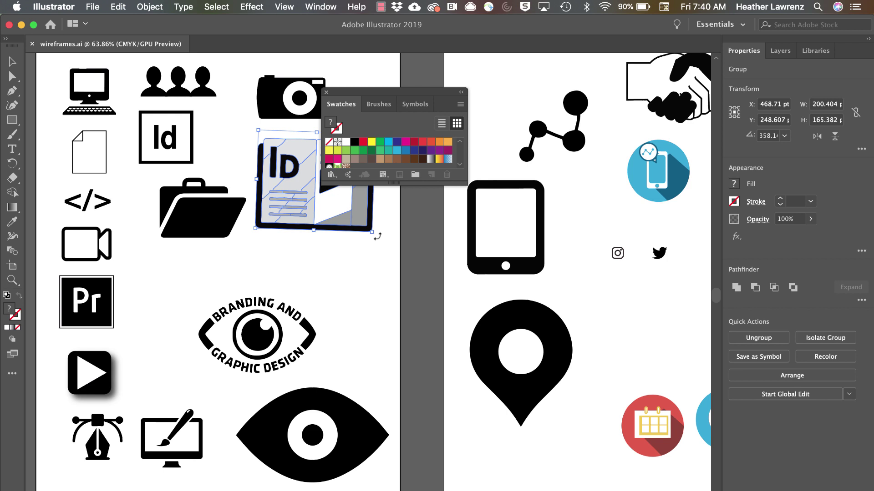
{"action": "key", "text": "a"}
{"action": "key", "text": "v"}
{"action": "key", "text": "super+Tab"}
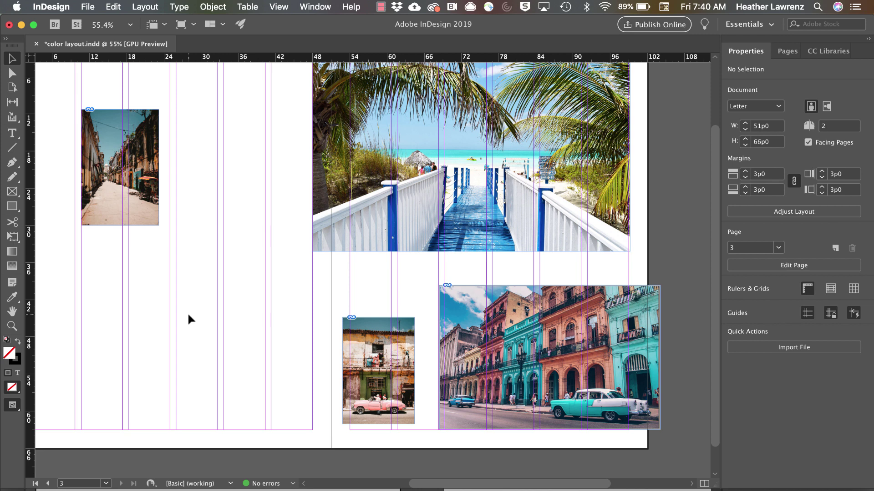
{"action": "key", "text": "super+v"}
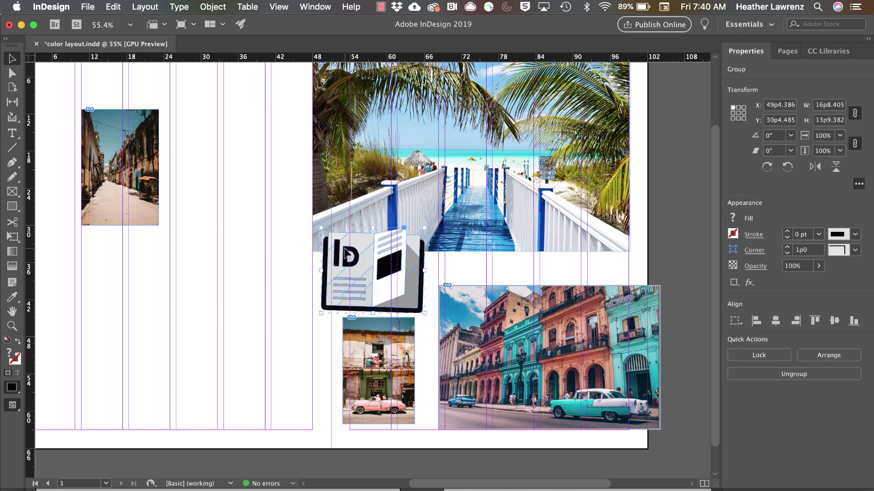
- Move the pasted ID icon to the empty area below the street photo and scale it to about 8p9.6 by 7p3.1
{"action": "left_click_drag", "start_coordinate": [346, 254], "coordinate": [177, 285]}
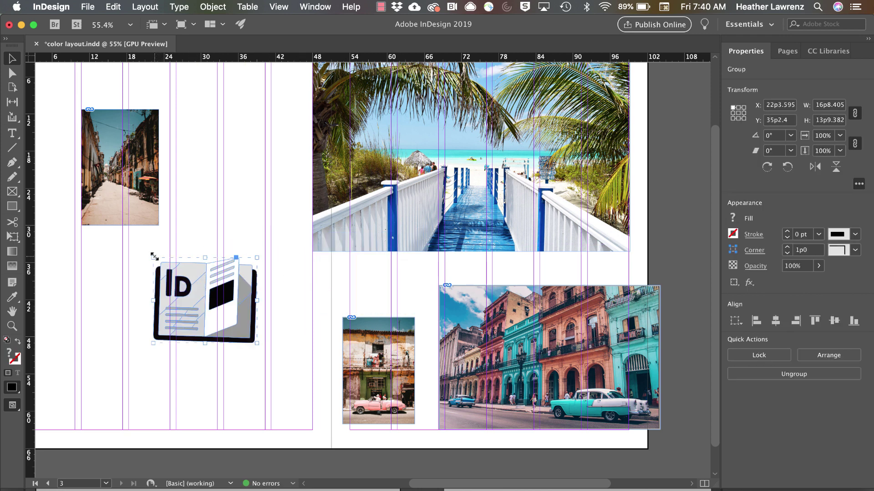
{"action": "left_click_drag", "start_coordinate": [154, 256], "coordinate": [201, 298]}
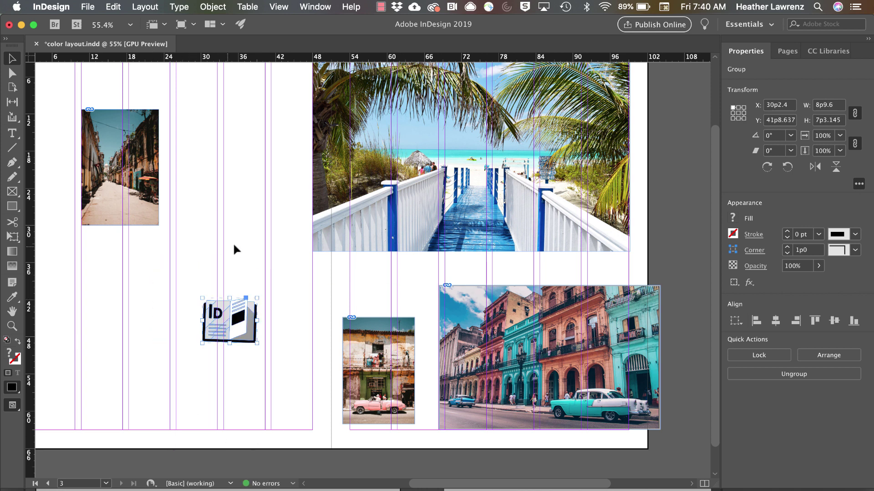
{"action": "left_click", "coordinate": [260, 266]}
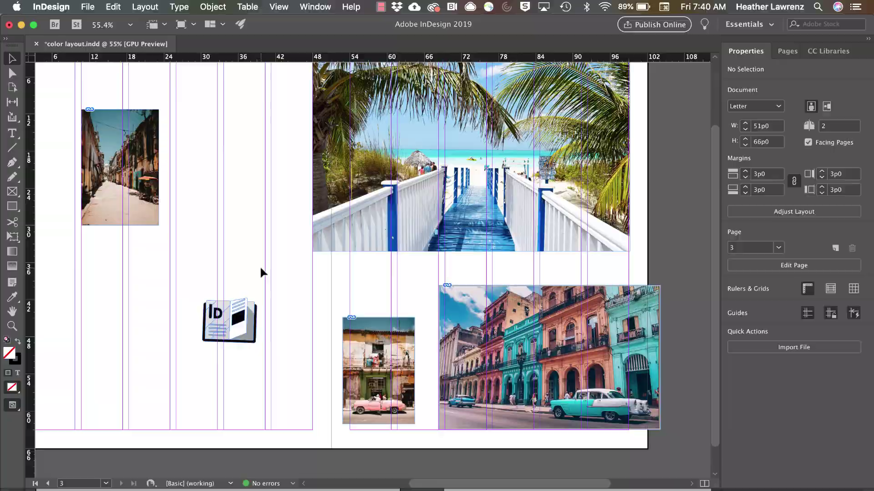